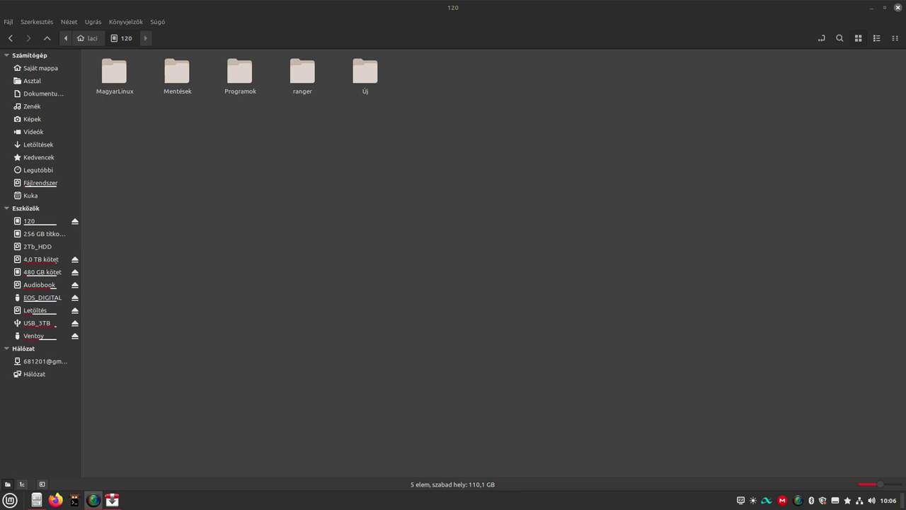
Unmount the 120 drive, check its empty folder, then mount it again.
{"action": "right_click", "coordinate": [29, 226]}
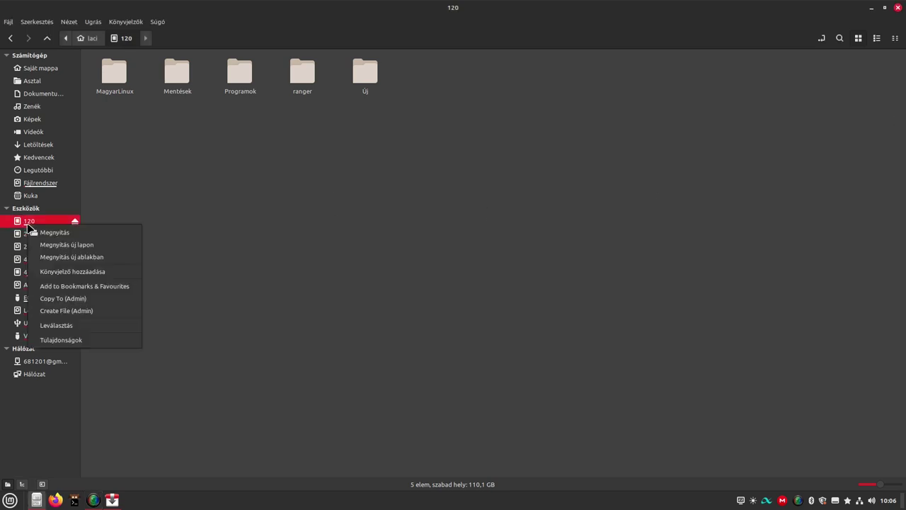
{"action": "left_click", "coordinate": [46, 327]}
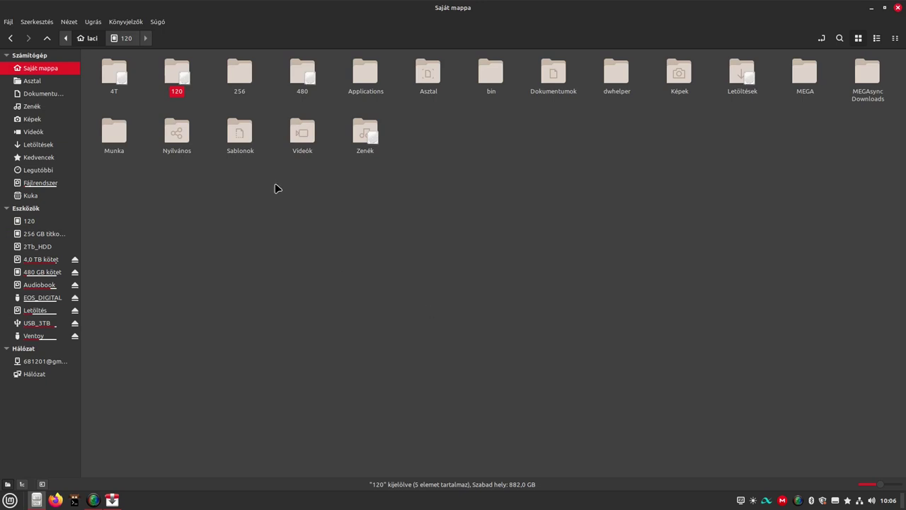
{"action": "double_click", "coordinate": [185, 71]}
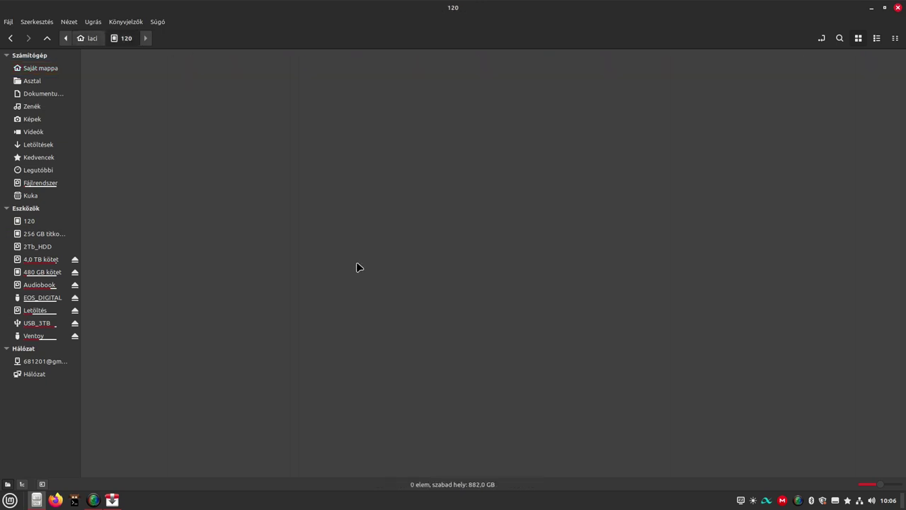
{"action": "right_click", "coordinate": [40, 222]}
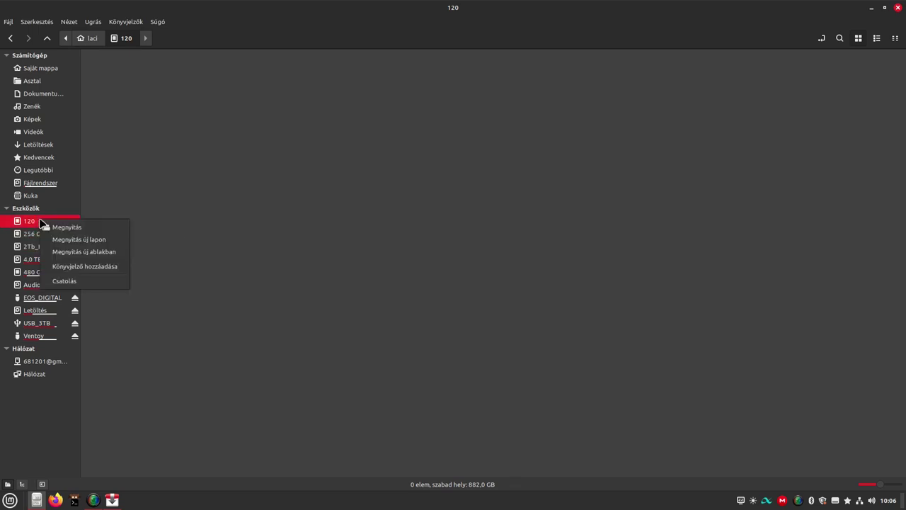
{"action": "left_click", "coordinate": [63, 281]}
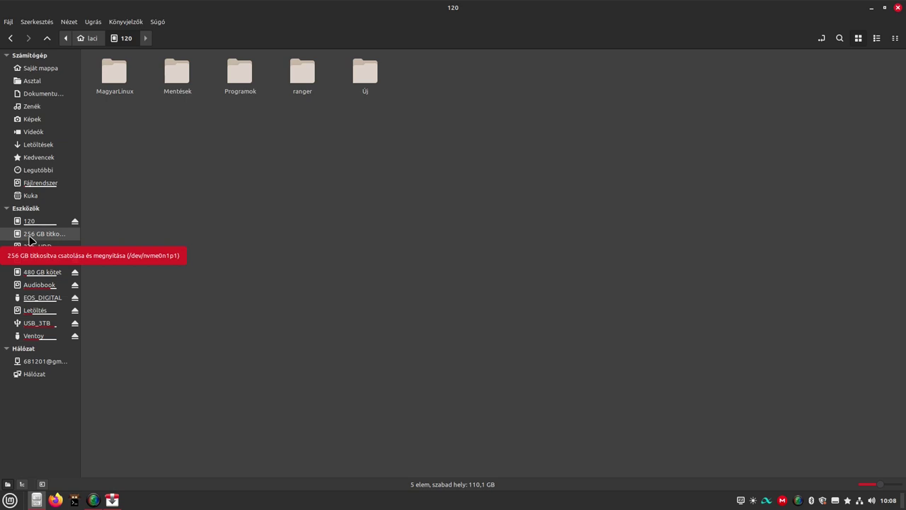
{"action": "left_click", "coordinate": [31, 240]}
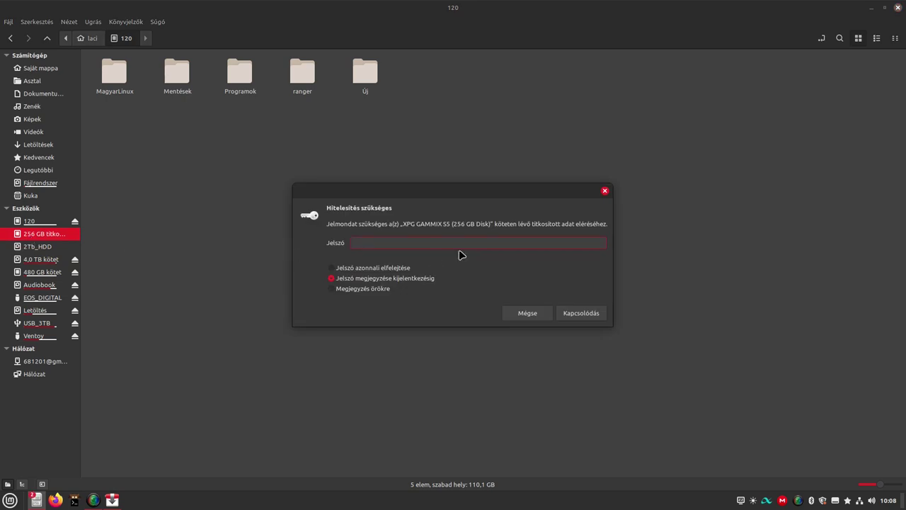
{"action": "left_click", "coordinate": [604, 190]}
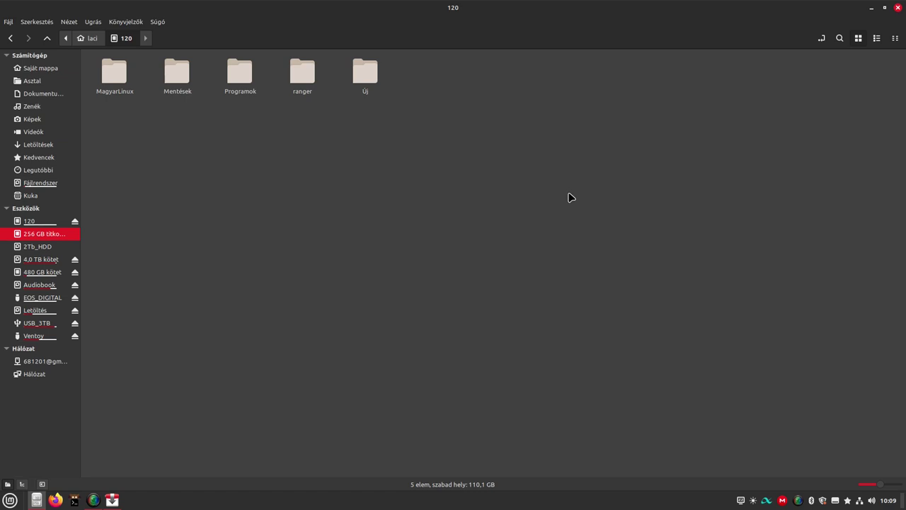
Search the Mint menu for Lemezek and launch the disk utility.
{"action": "left_click", "coordinate": [10, 500]}
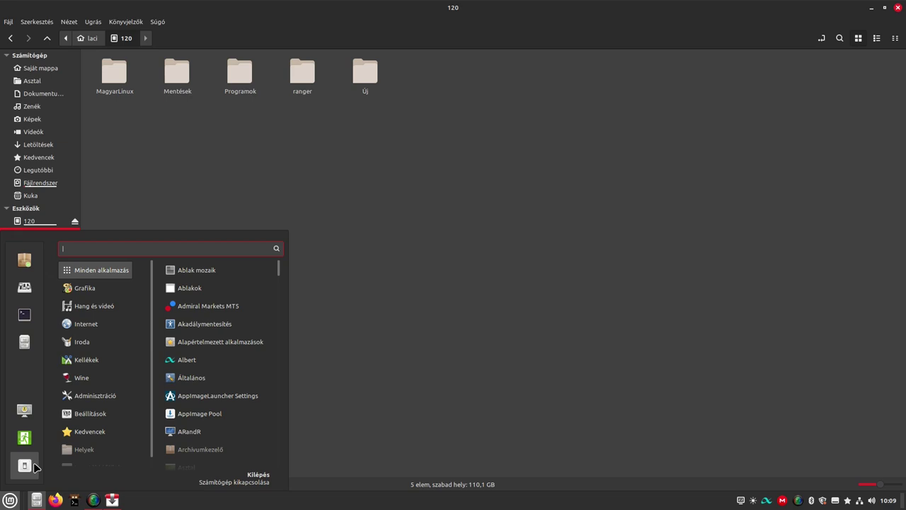
{"action": "type", "text": "lemezel"}
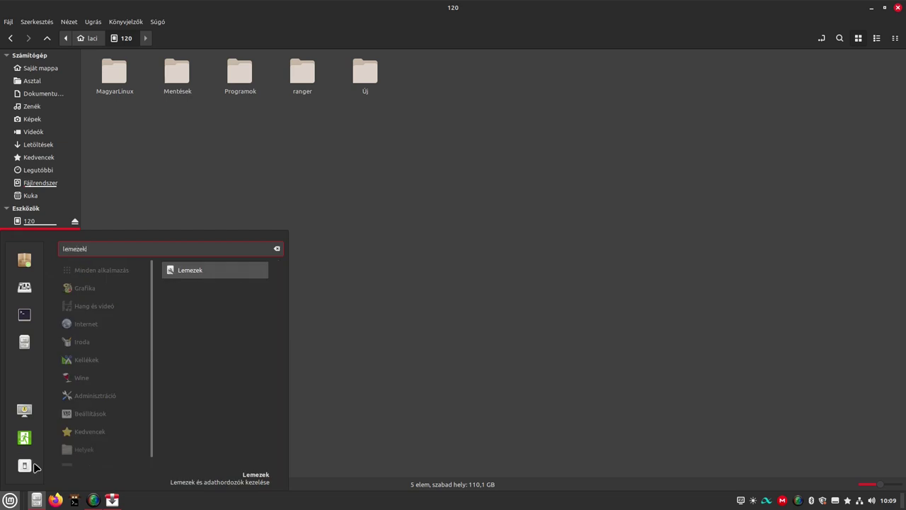
{"action": "key", "text": "Return"}
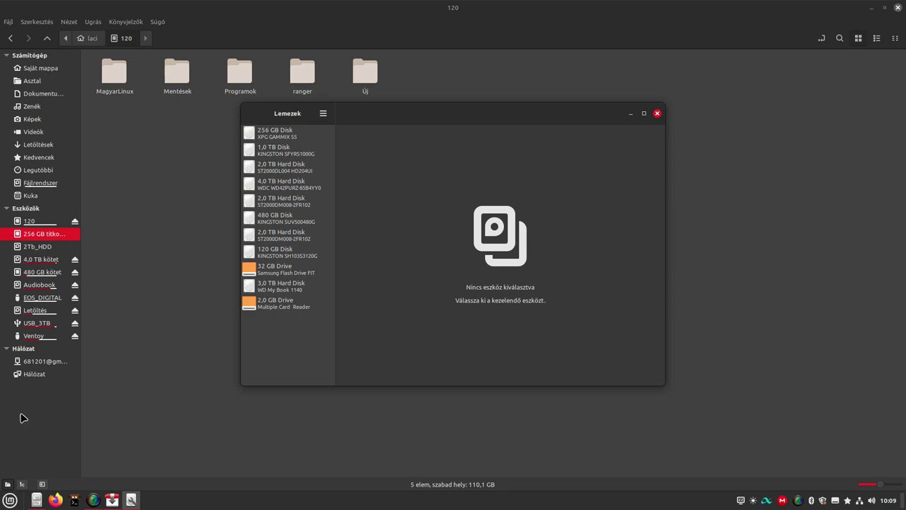
Select the 256 GB XPG GAMMIX S5 disk to view its locked LUKS partition.
{"action": "left_click", "coordinate": [288, 134]}
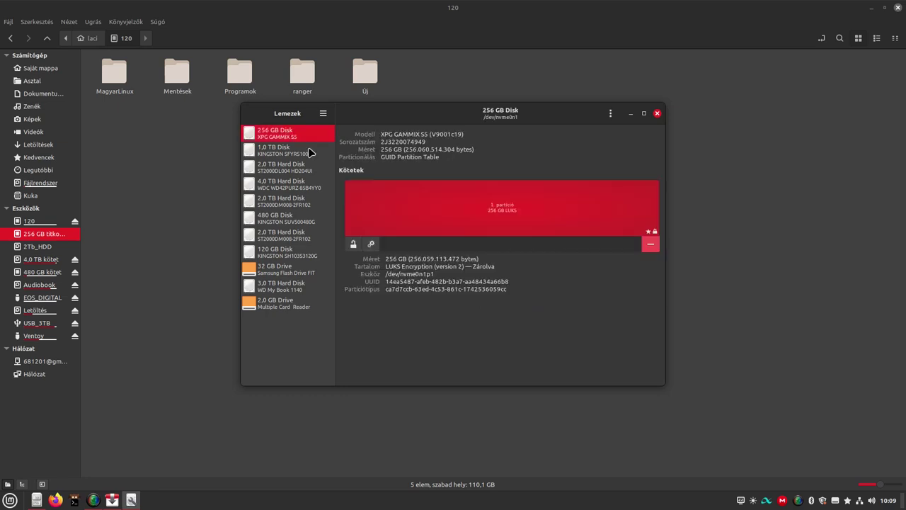
{"action": "left_click", "coordinate": [287, 183]}
{"action": "left_click", "coordinate": [265, 130]}
Unlock the 256 GB LUKS partition with its passphrase, authenticating with the admin password.
{"action": "left_click", "coordinate": [353, 245]}
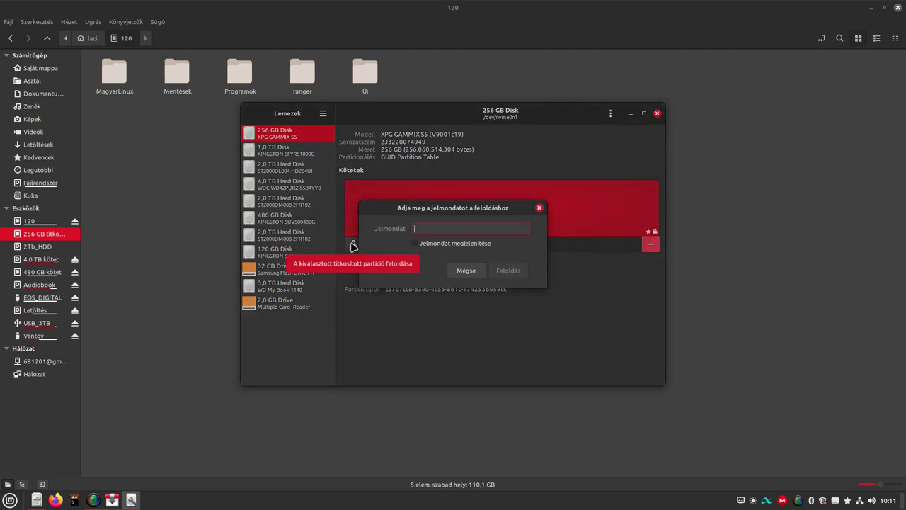
{"action": "type", "text": "•••"}
{"action": "key", "text": "Return"}
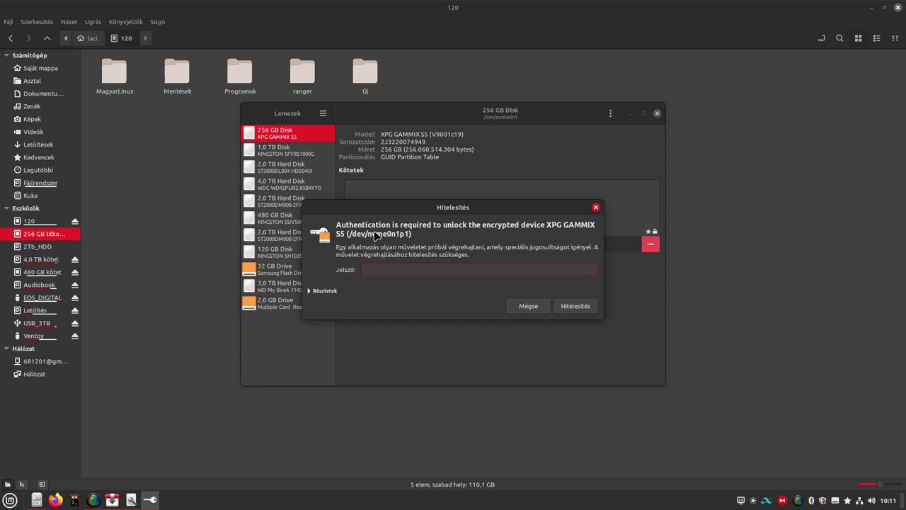
{"action": "type", "text": "**"}
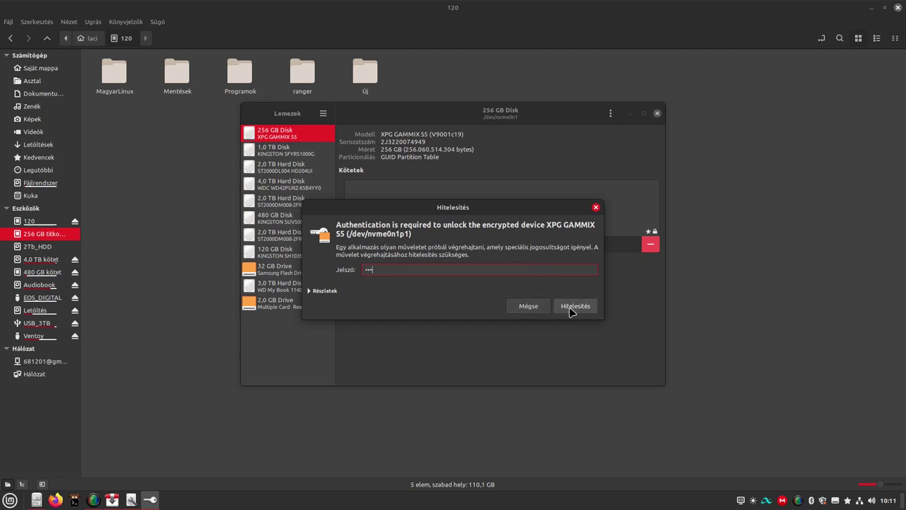
{"action": "left_click", "coordinate": [572, 309]}
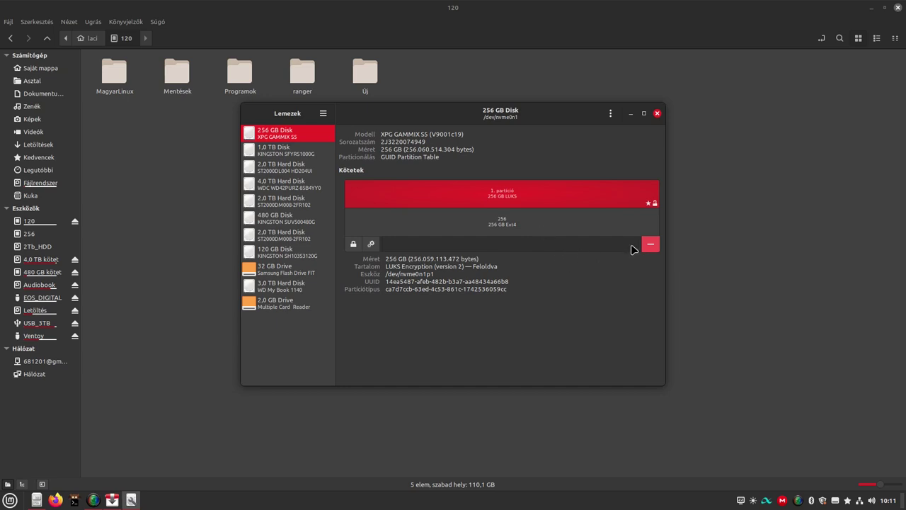
Delete the encrypted partition on the XPG GAMMIX S5, authenticating with the admin password.
{"action": "left_click", "coordinate": [654, 245]}
{"action": "left_click", "coordinate": [529, 313]}
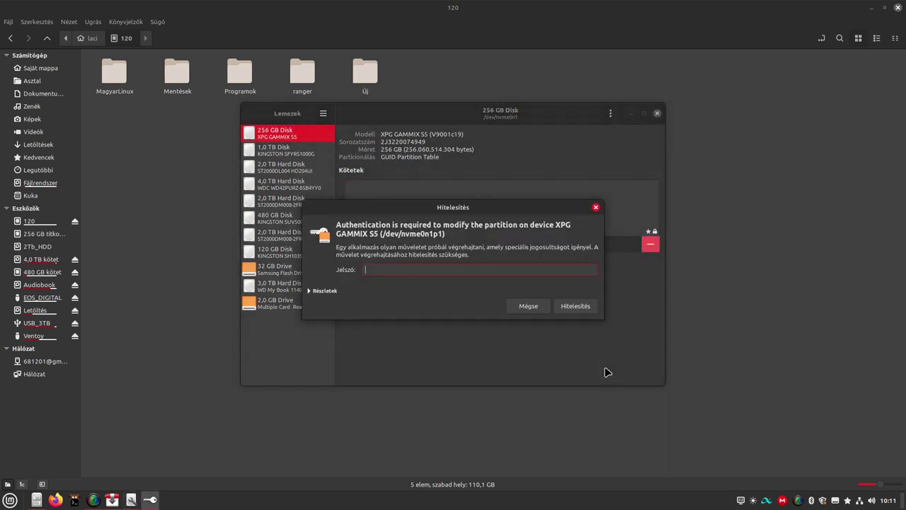
{"action": "type", "text": "***"}
{"action": "key", "text": "Return"}
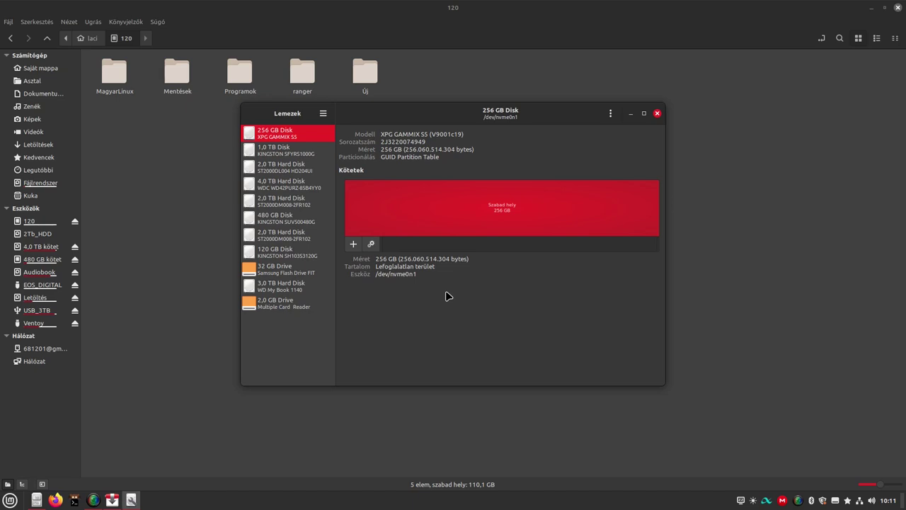
Start a new partition in the free space, sized at the full 256 GB.
{"action": "left_click", "coordinate": [353, 243]}
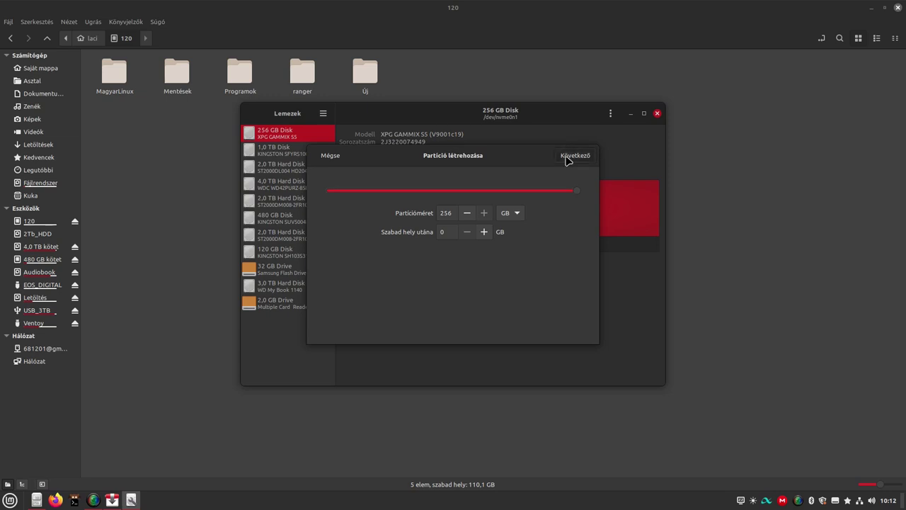
Name the new volume 256, keep Ext4, and enable LUKS password protection.
{"action": "left_click", "coordinate": [566, 157]}
{"action": "left_click", "coordinate": [425, 189]}
{"action": "type", "text": "256"}
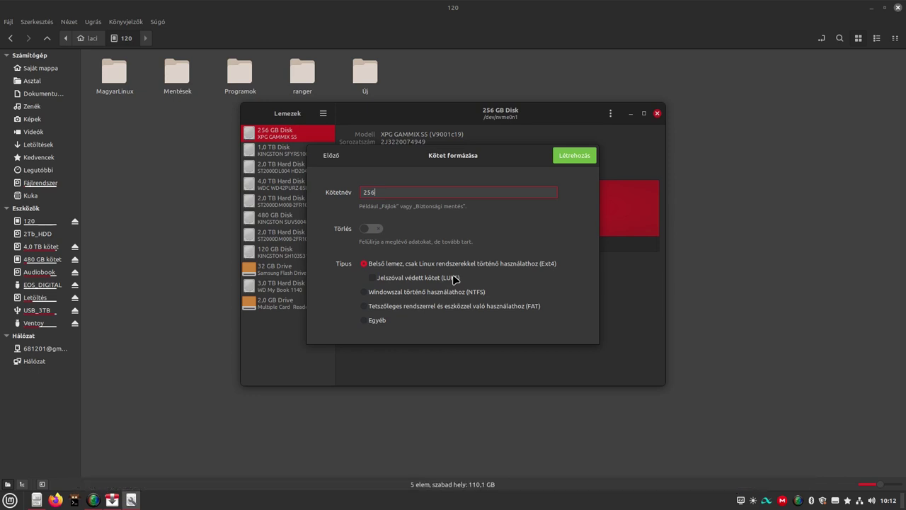
{"action": "left_click", "coordinate": [372, 279]}
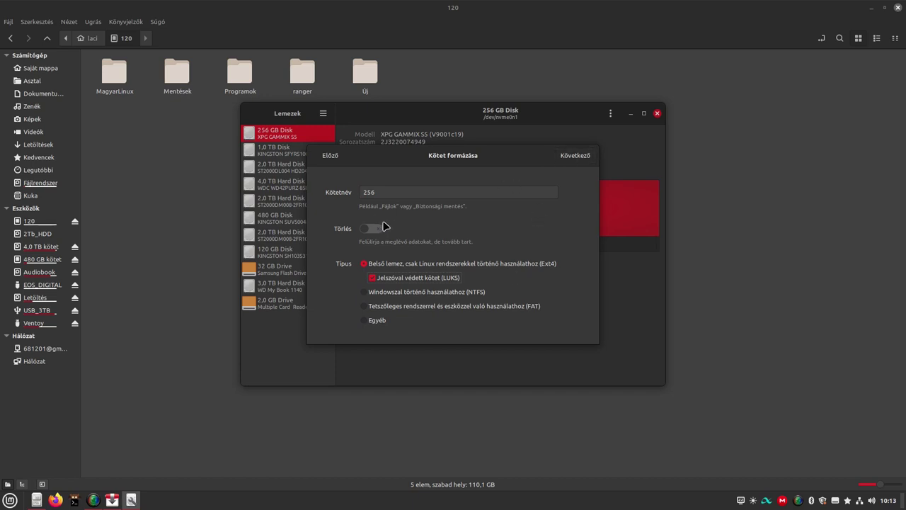
Enter and confirm the encryption password, then create the 256 GB LUKS Ext4 partition.
{"action": "left_click", "coordinate": [573, 156]}
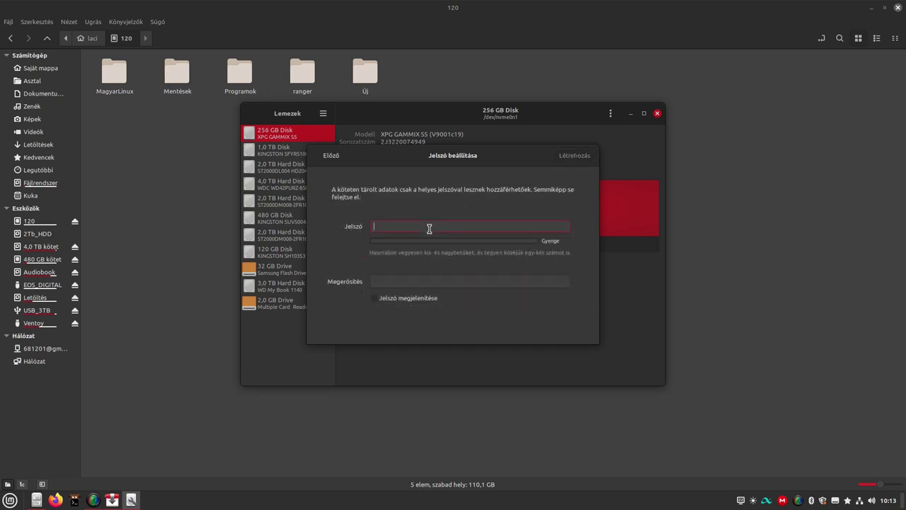
{"action": "type", "text": "123"}
{"action": "left_click", "coordinate": [394, 282]}
{"action": "type", "text": "1"}
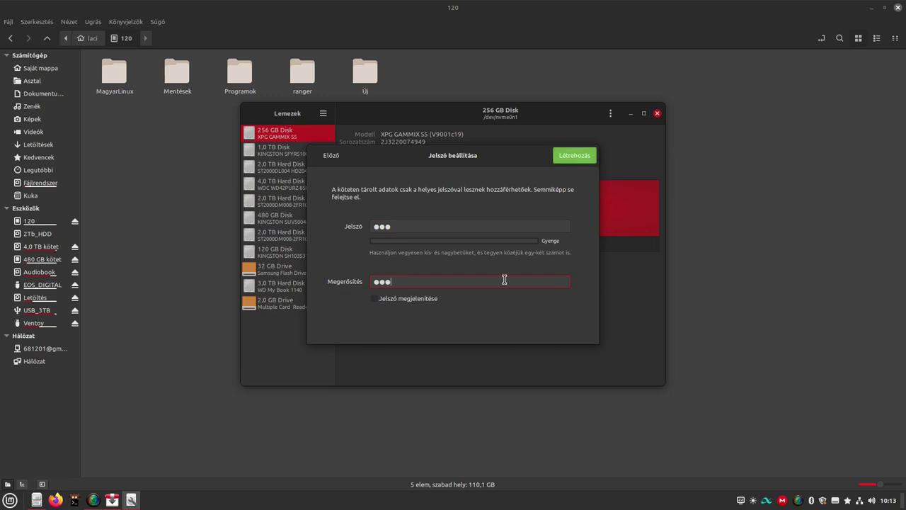
{"action": "left_click", "coordinate": [383, 305]}
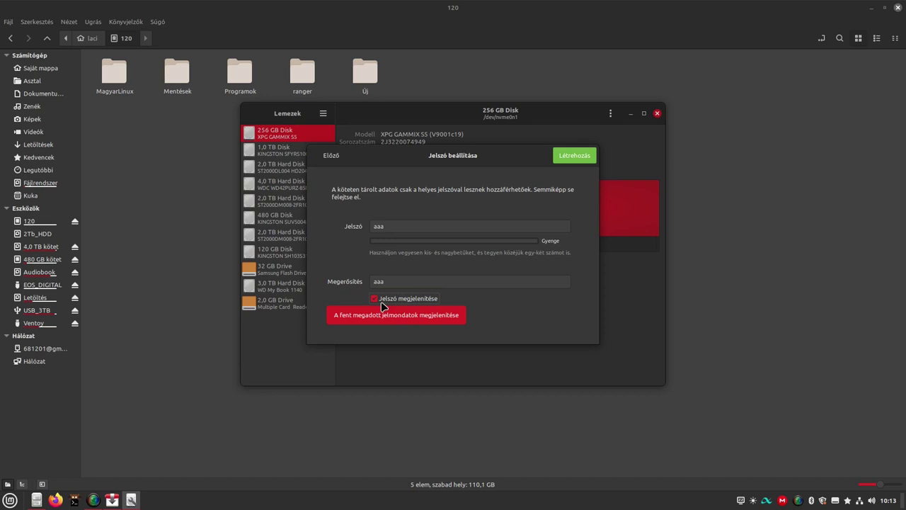
{"action": "left_click", "coordinate": [375, 299]}
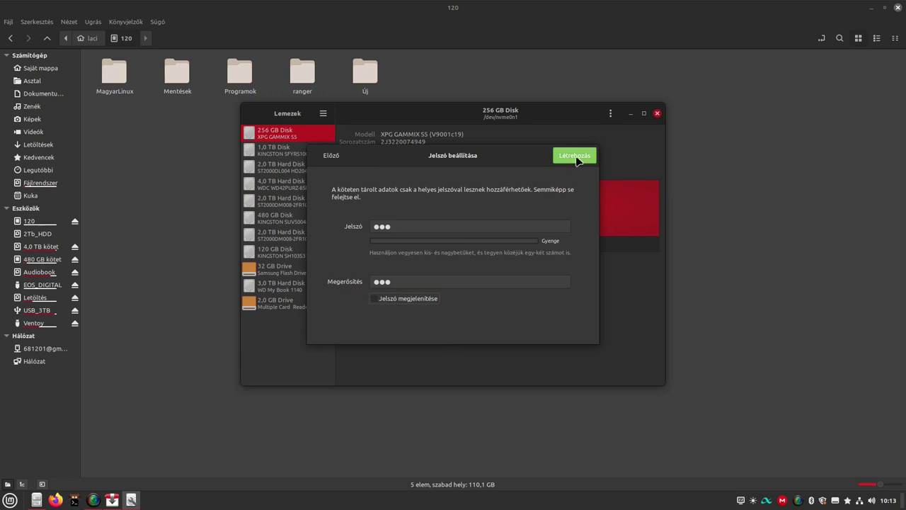
{"action": "left_click", "coordinate": [575, 156]}
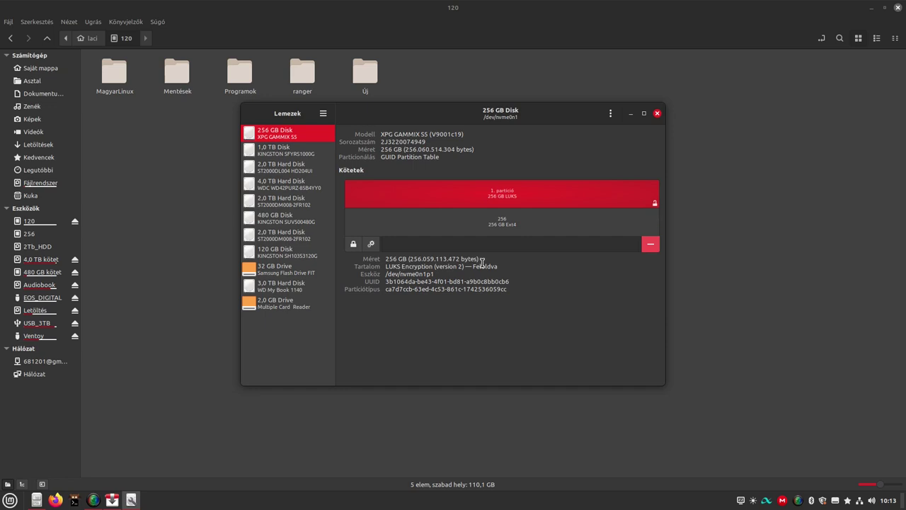
Lock the new LUKS partition and close GNOME Disks.
{"action": "left_click", "coordinate": [353, 243]}
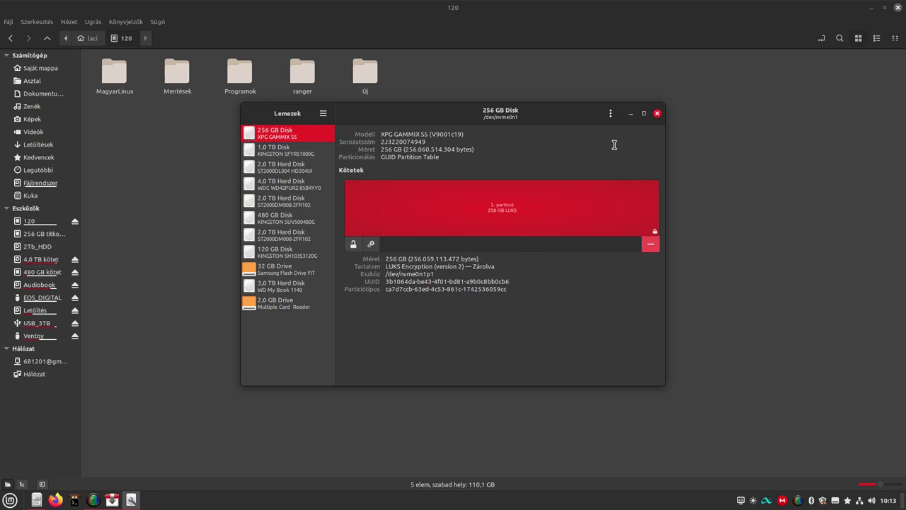
{"action": "left_click", "coordinate": [658, 114]}
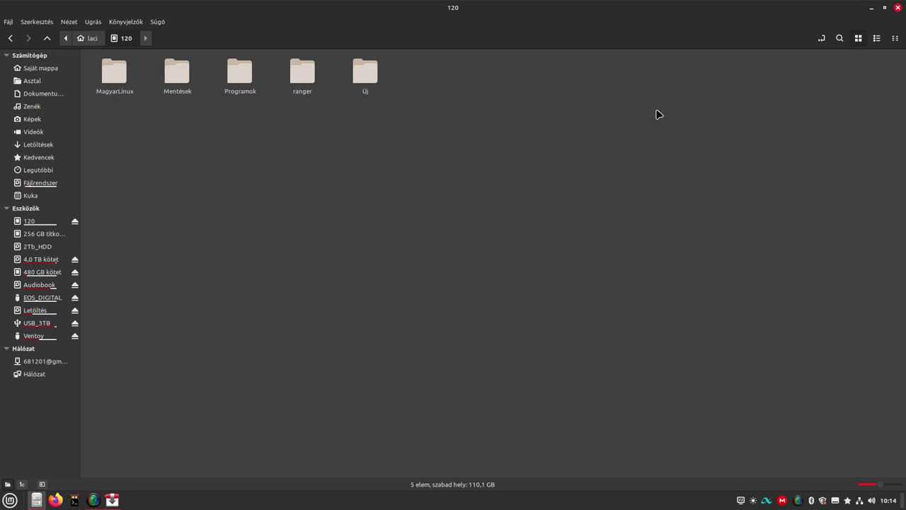
Unlock the 256 GB encrypted volume in Nemo with its passphrase, forgetting it immediately.
{"action": "left_click", "coordinate": [42, 234]}
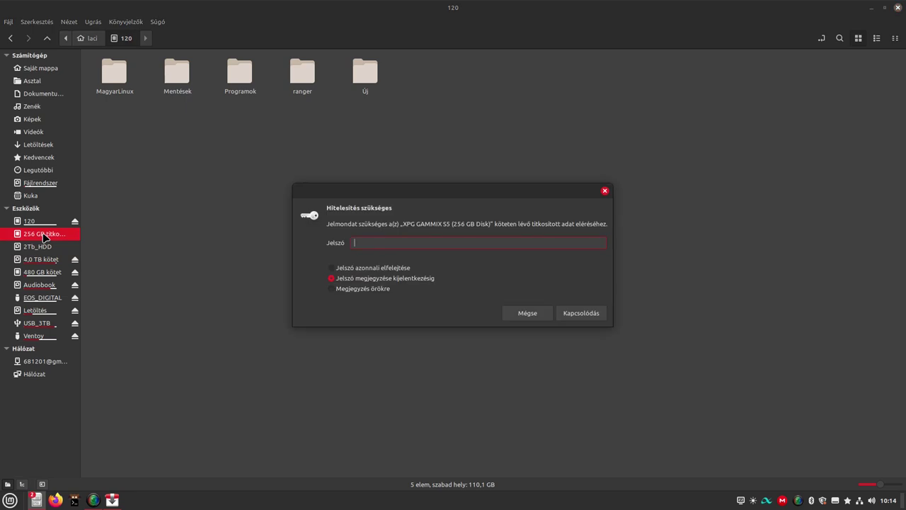
{"action": "left_click", "coordinate": [341, 268]}
{"action": "type", "text": "•••"}
{"action": "left_click", "coordinate": [579, 314]}
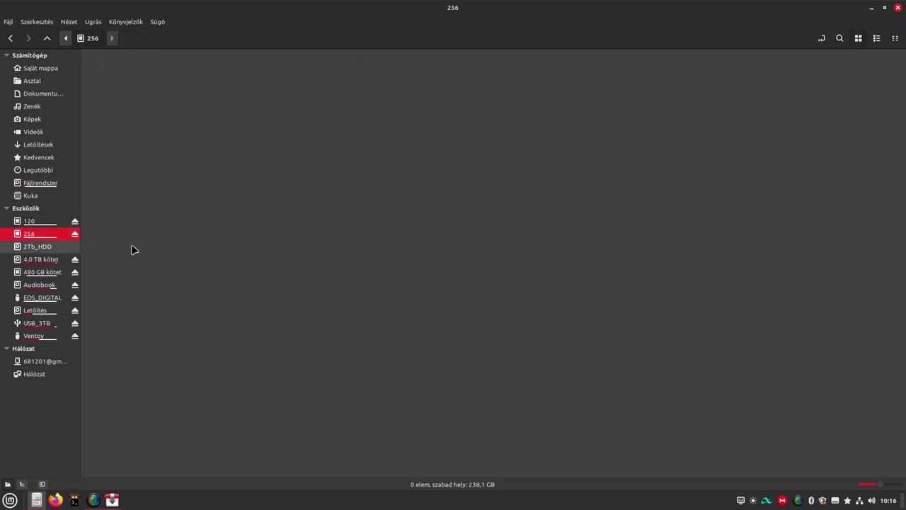
Create the folder 'Névtelen mappa' on the 256 volume in Nemo, then unmount 256.
{"action": "right_click", "coordinate": [298, 239]}
{"action": "left_click", "coordinate": [314, 245]}
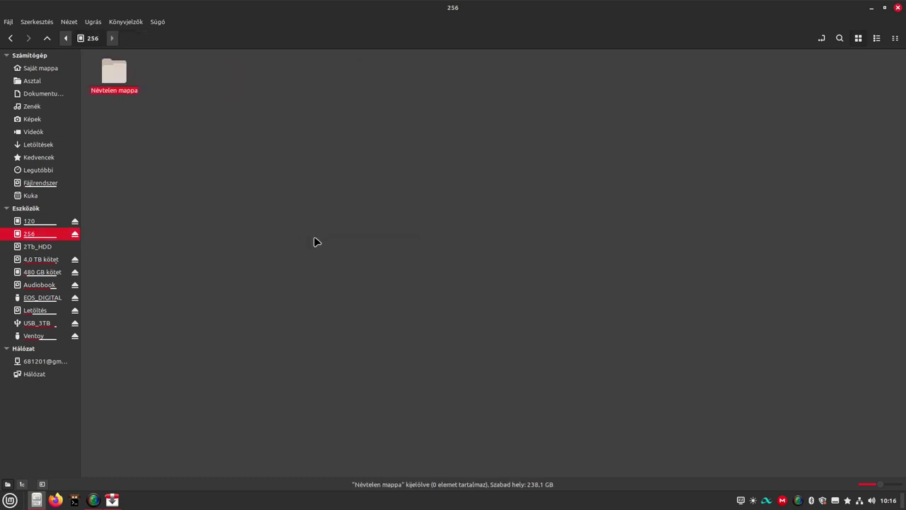
{"action": "right_click", "coordinate": [65, 238]}
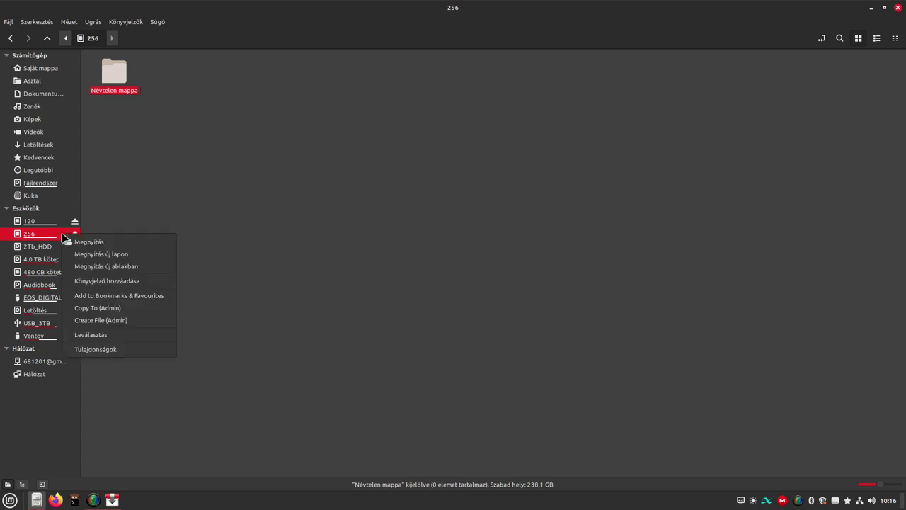
{"action": "left_click", "coordinate": [103, 335]}
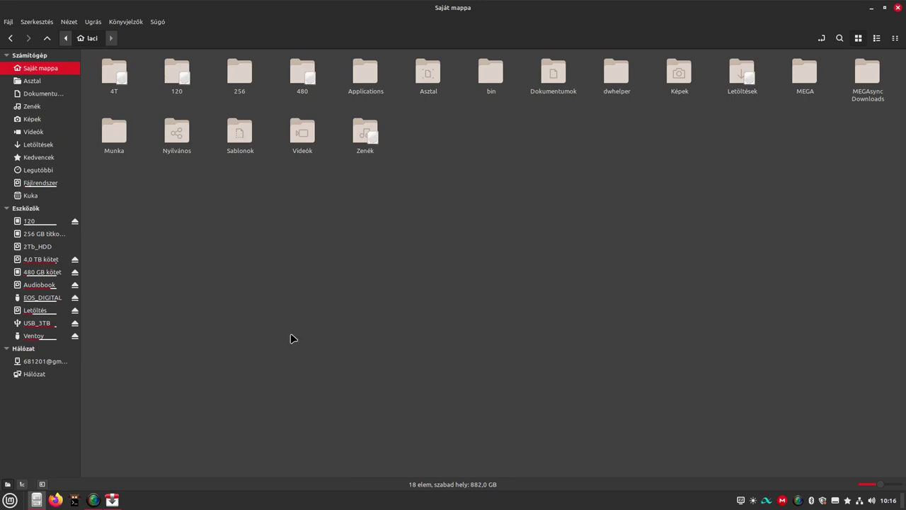